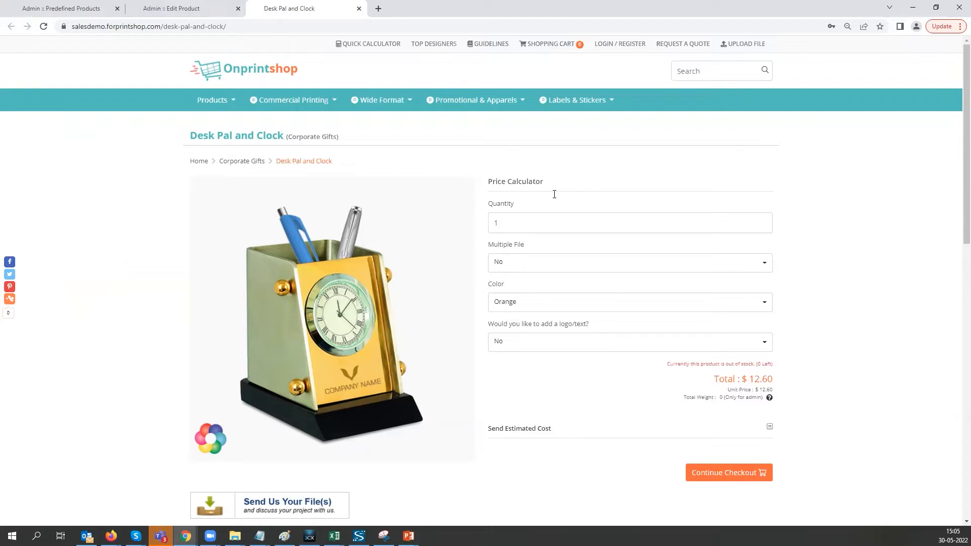
- Look over the Desk Pal and Clock price calculator and open a new predefined product form in the admin
click(516, 221)
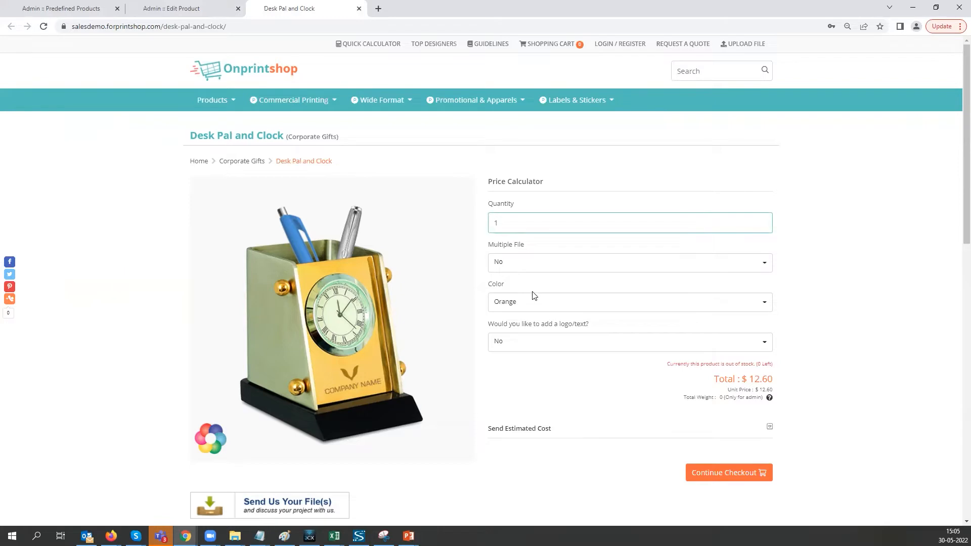
scroll(690, 305, down, 1)
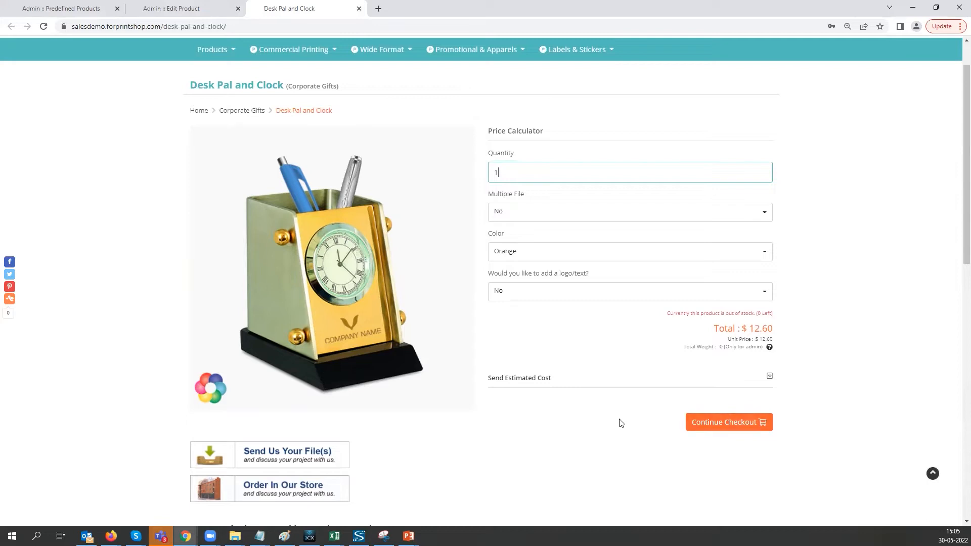
click(58, 7)
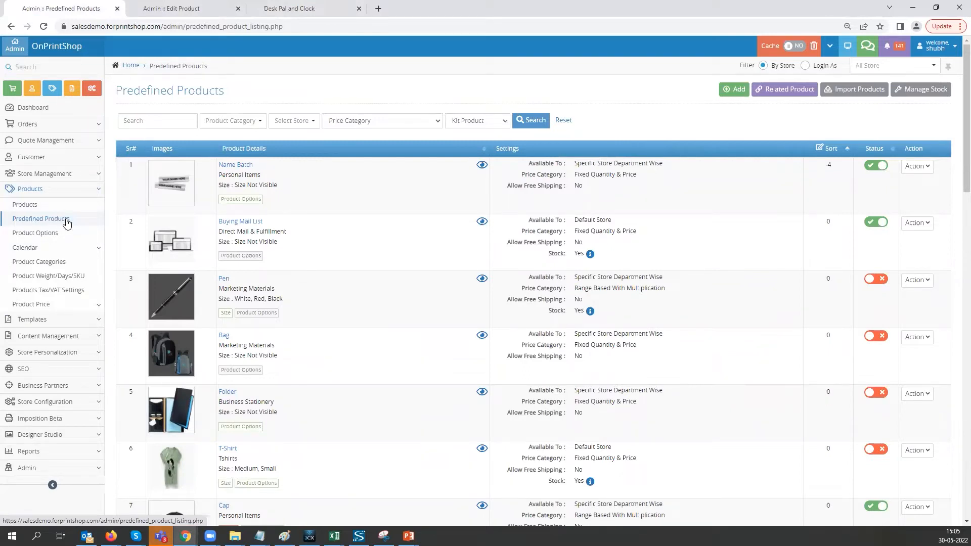
click(732, 90)
click(256, 151)
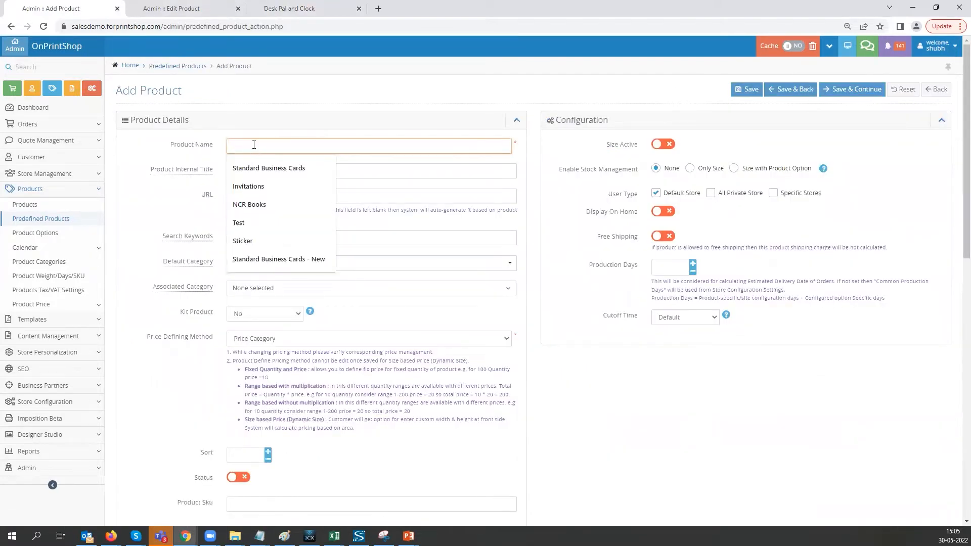
- Examine the kit product choices and the price defining methods available for the new product
click(183, 180)
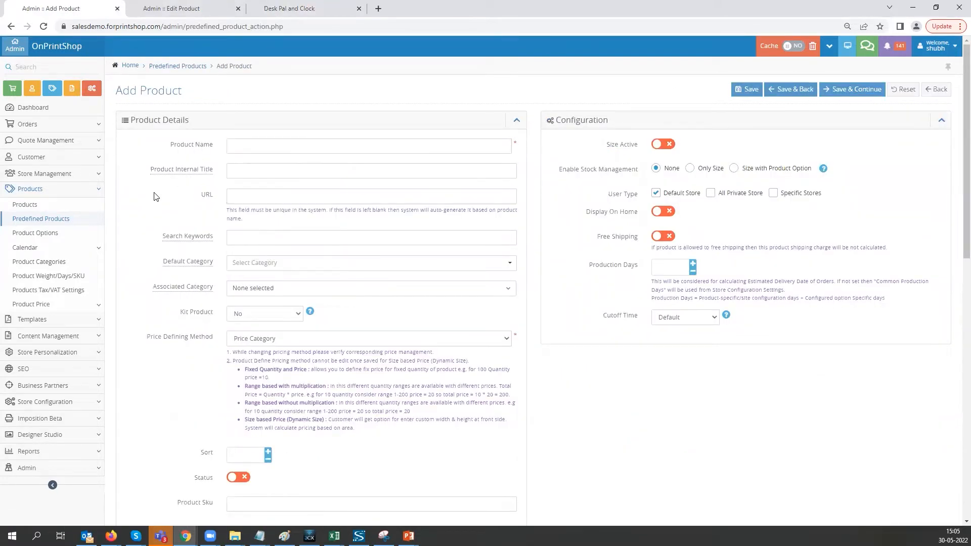
click(238, 202)
click(254, 338)
click(253, 337)
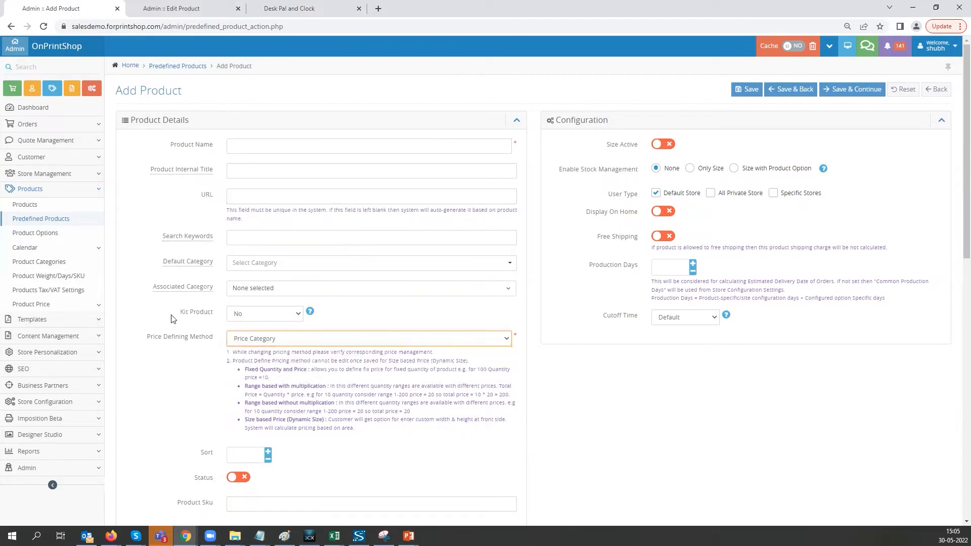
click(254, 316)
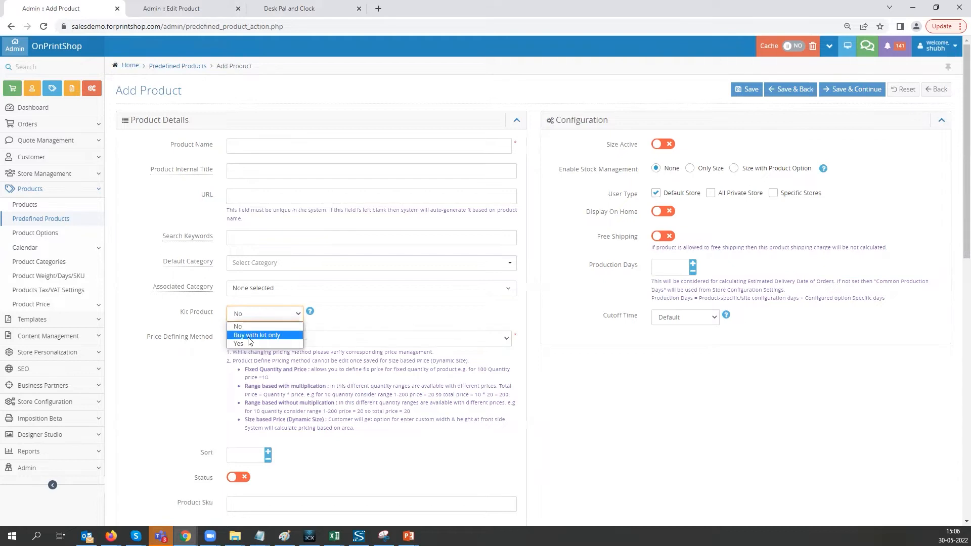
click(251, 327)
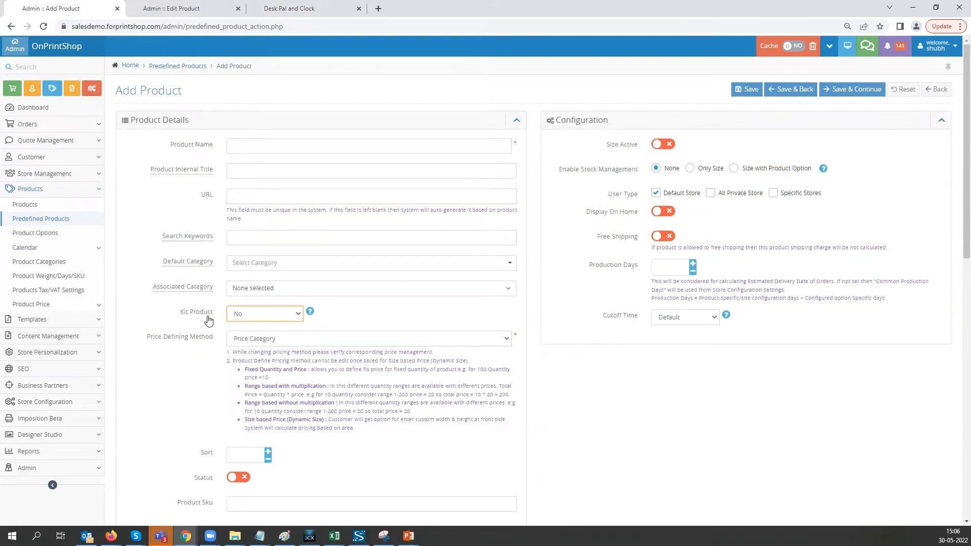
click(147, 314)
click(247, 340)
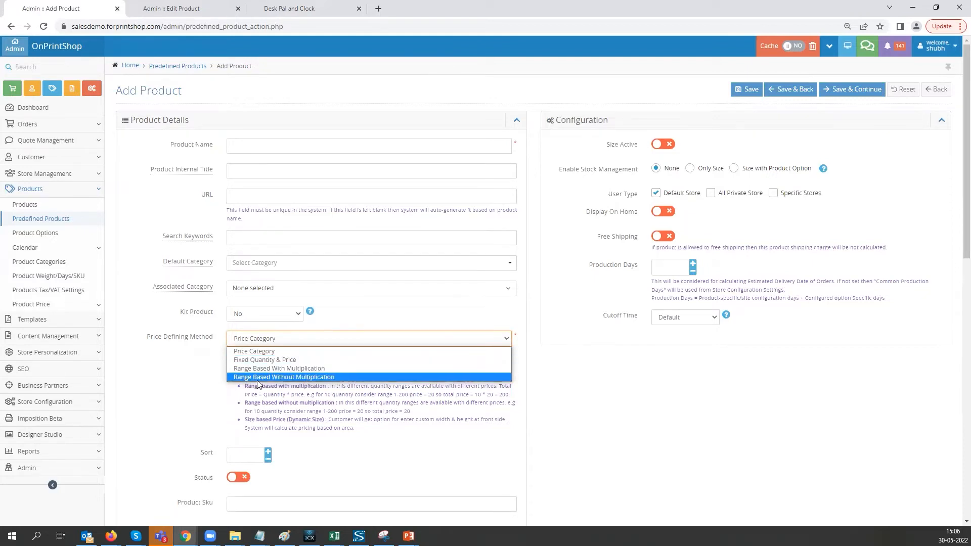
click(198, 380)
- Enable the new product's status and look over its image and description fields
scroll(197, 380, down, 3)
click(240, 326)
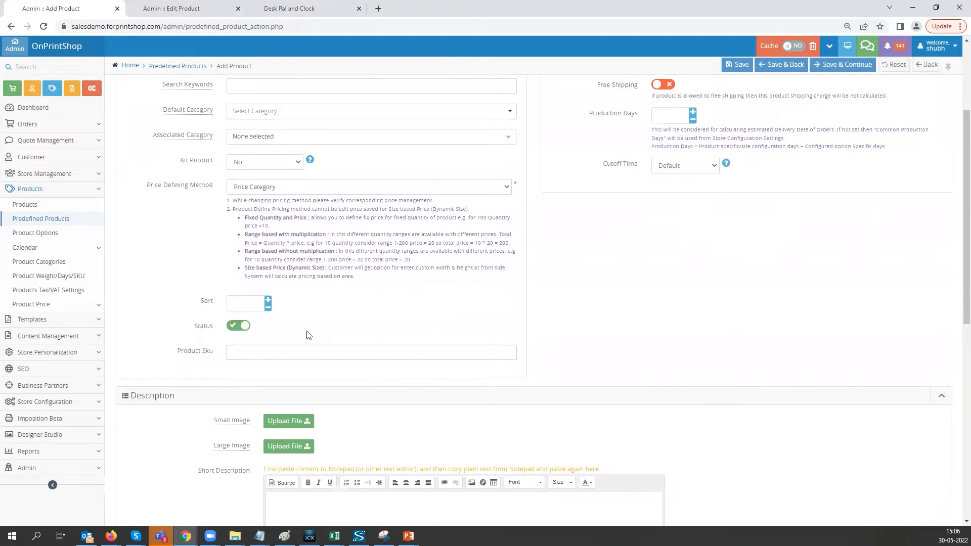
scroll(391, 303, down, 3)
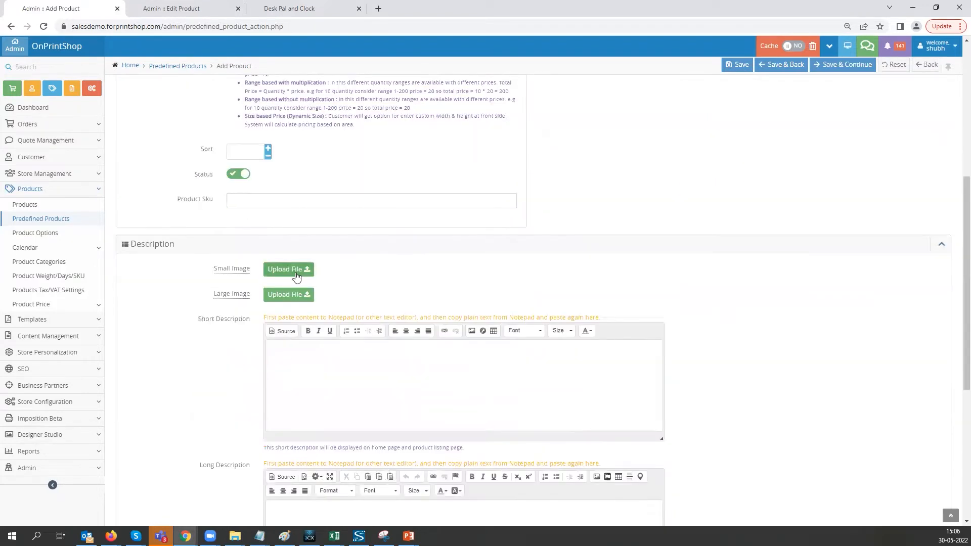
scroll(327, 315, down, 2)
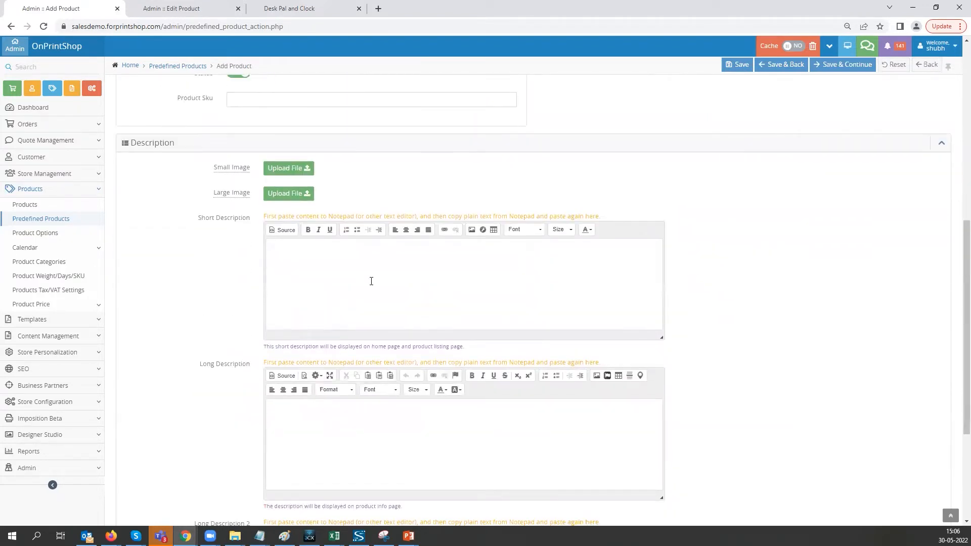
scroll(392, 298, up, 10)
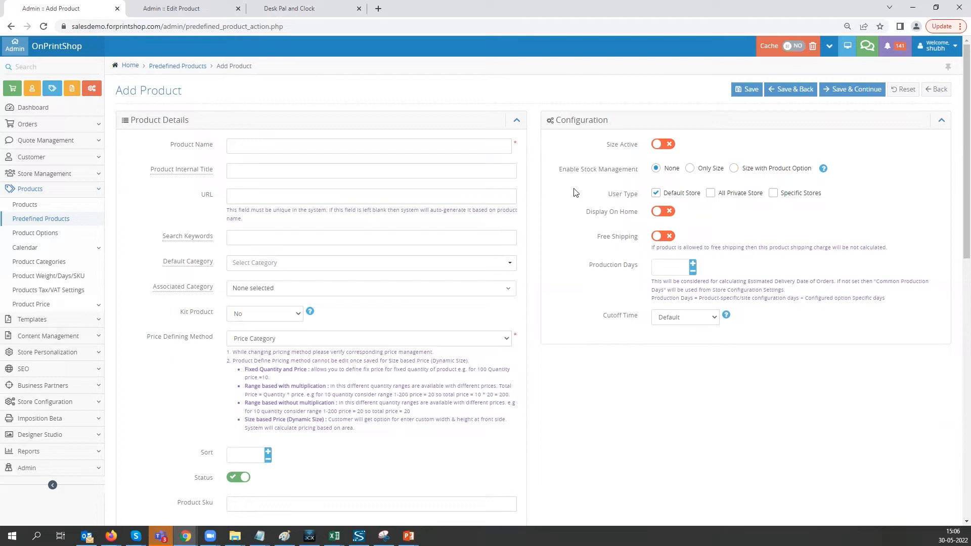
- Set the new product's production days to 2 and view the available cutoff times
mouse_move(823, 172)
double_click(693, 265)
click(677, 317)
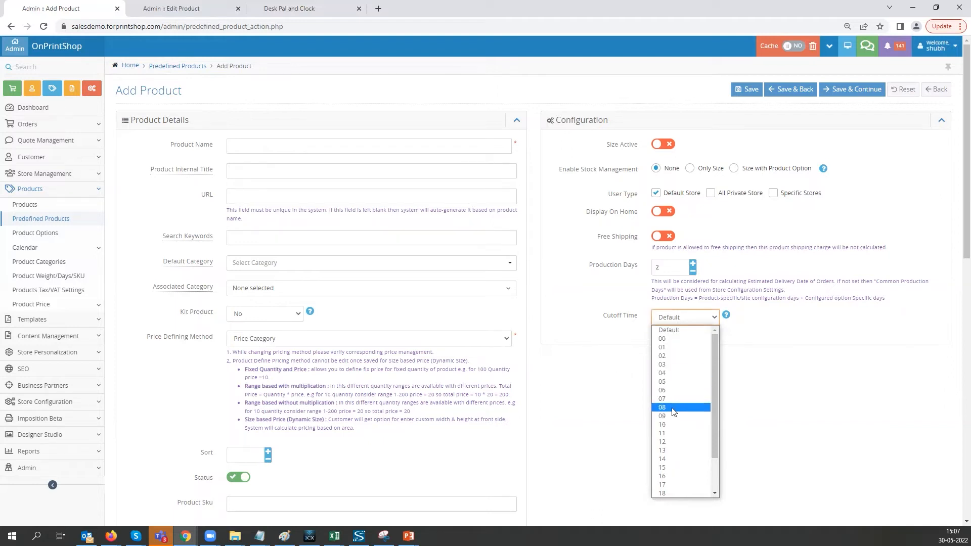
scroll(674, 412, down, 1)
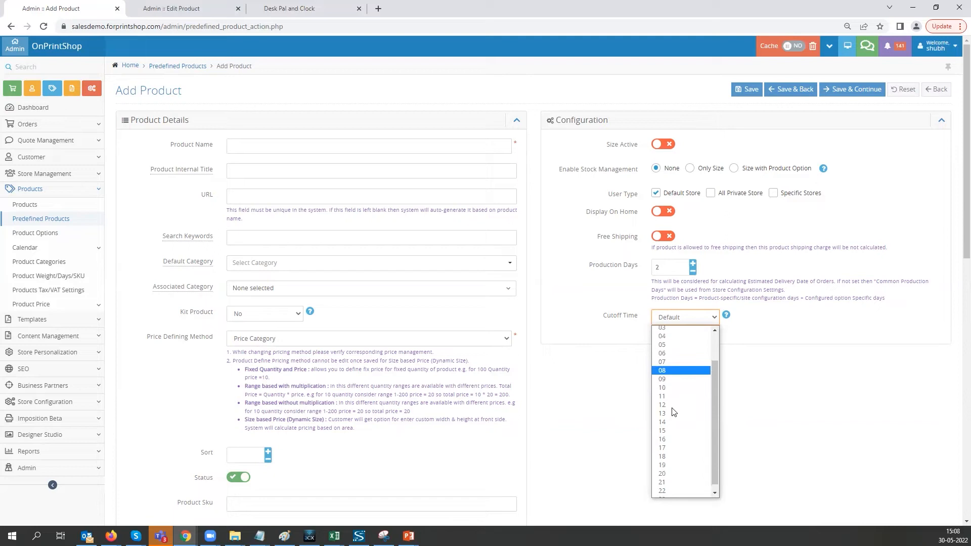
scroll(673, 384, up, 2)
click(672, 337)
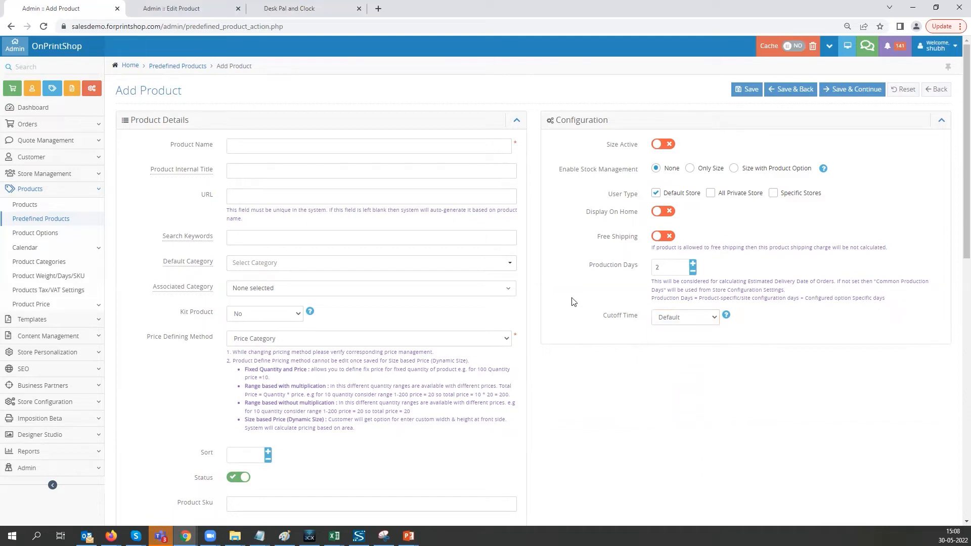
- Review the quantity price ranges and the additional options of the existing Desk Pal and Clock product
click(169, 10)
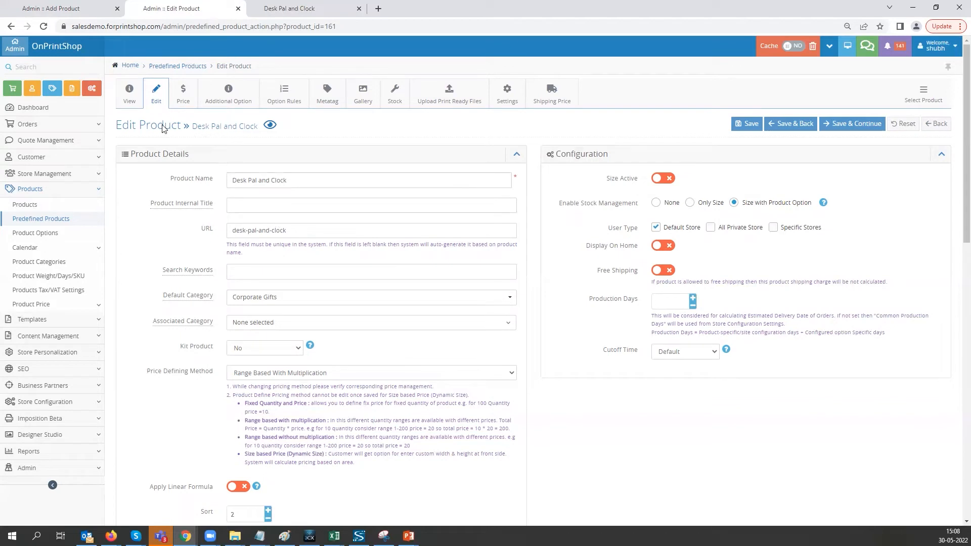
click(184, 102)
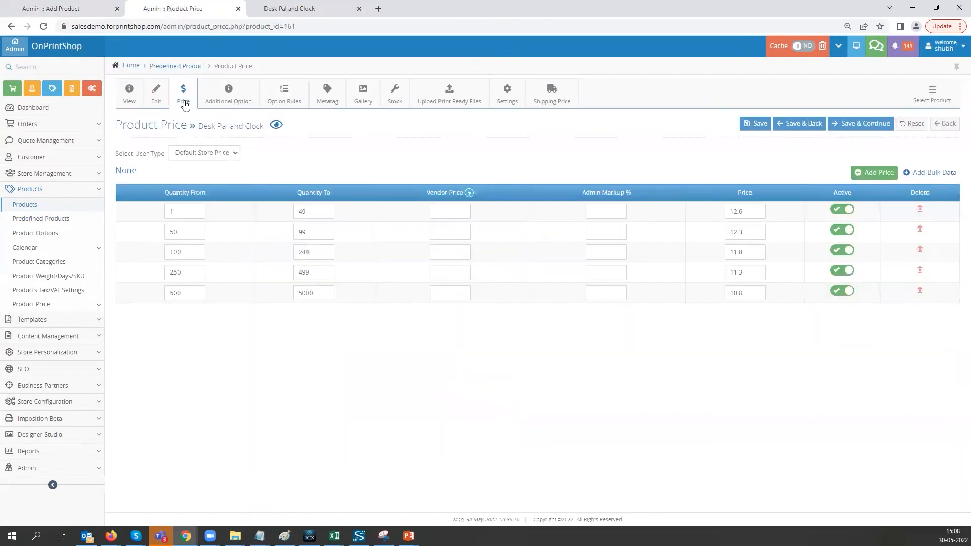
click(307, 211)
click(726, 211)
click(228, 96)
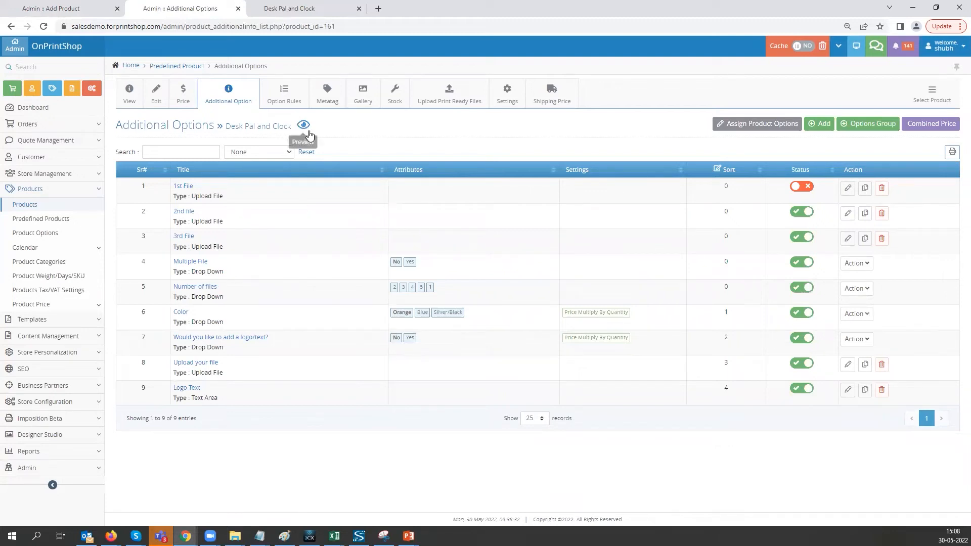
- Save the Desk Pal and Clock stock combination based on the Color and "Would you like to add a logo/text?" options
click(393, 100)
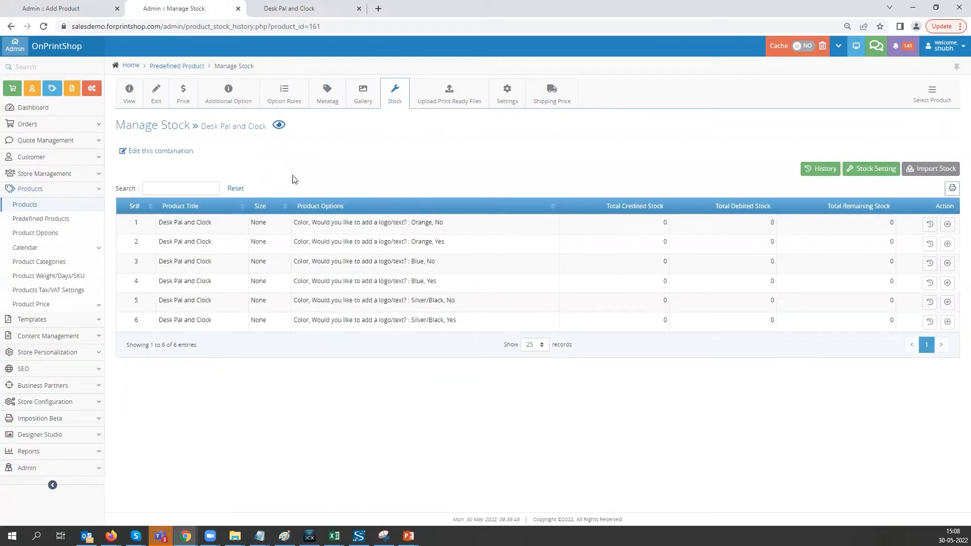
click(151, 154)
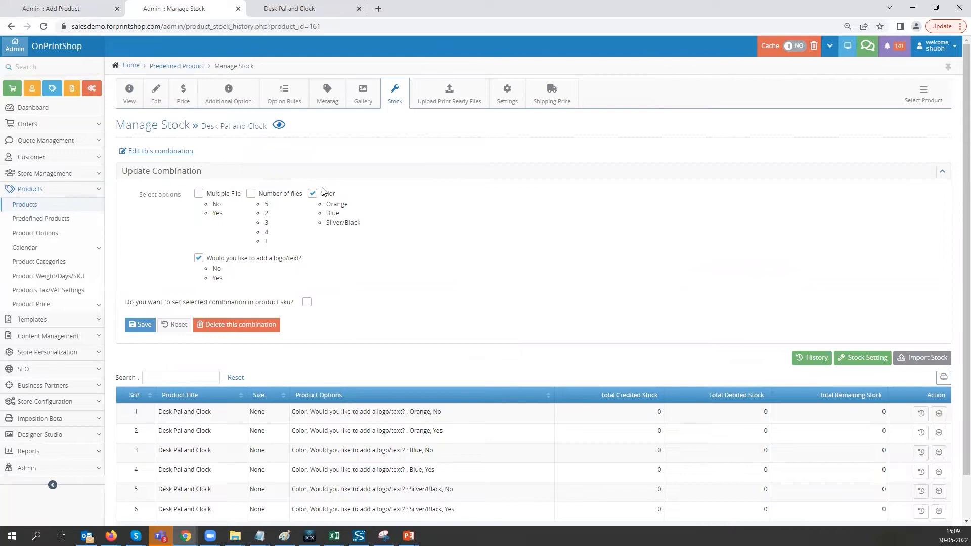
click(138, 325)
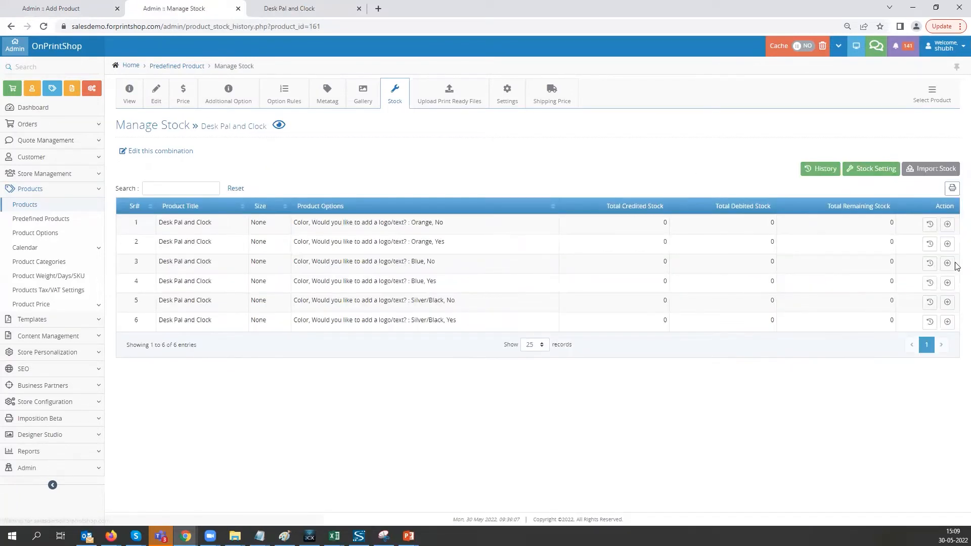
- Credit 100 units of stock to the Orange, No combination of Desk Pal and Clock, using Add/Credit (+)
click(948, 226)
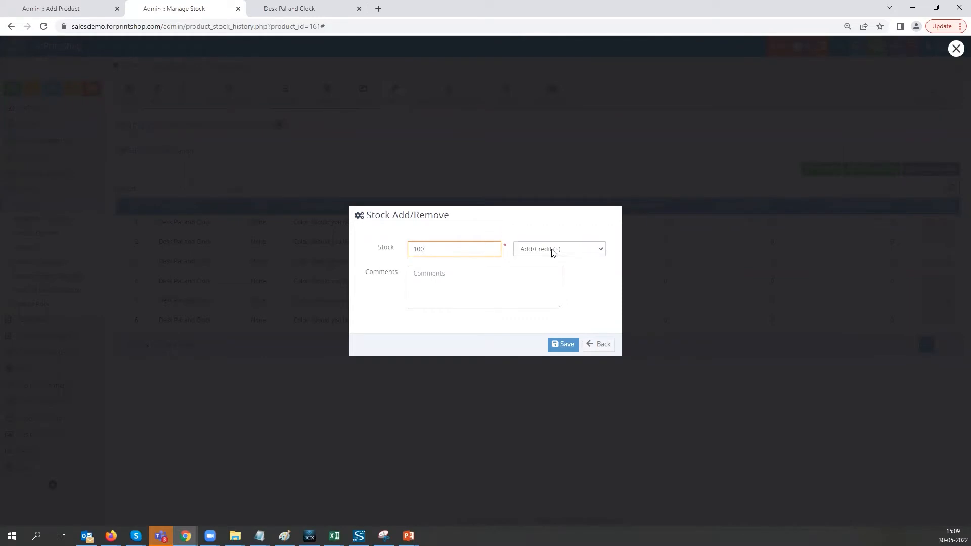
click(568, 251)
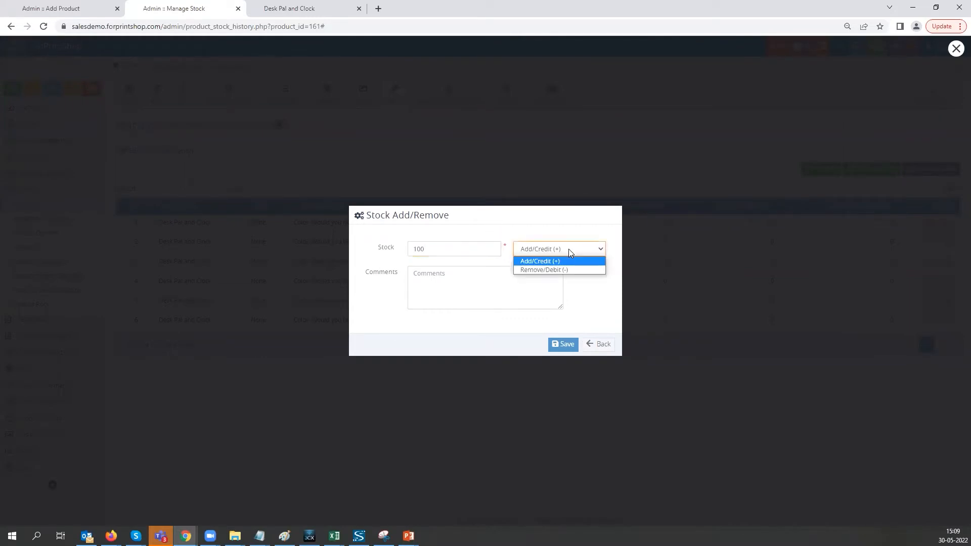
click(540, 261)
click(506, 292)
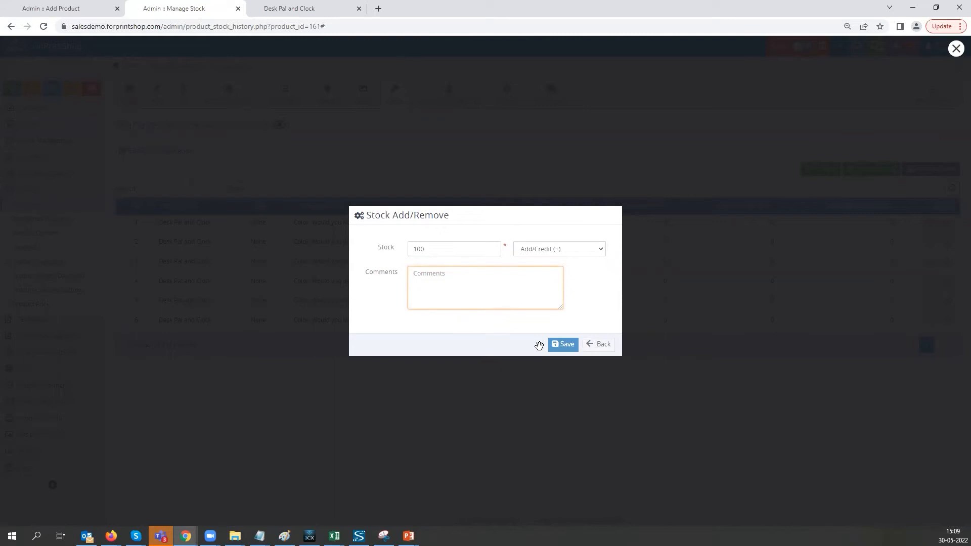
click(560, 349)
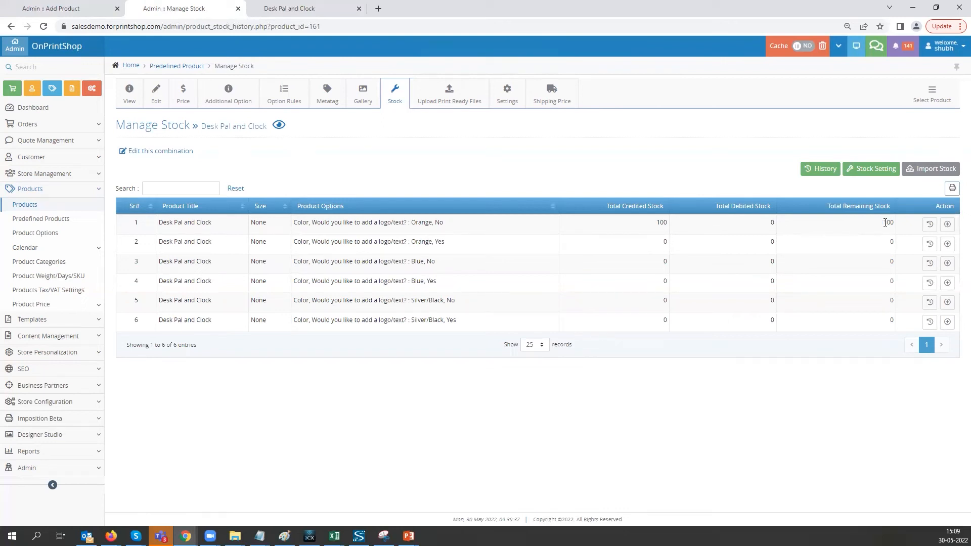
- Check the Orange, No combination's stock row and view the product's stock history
drag(454, 221, 393, 223)
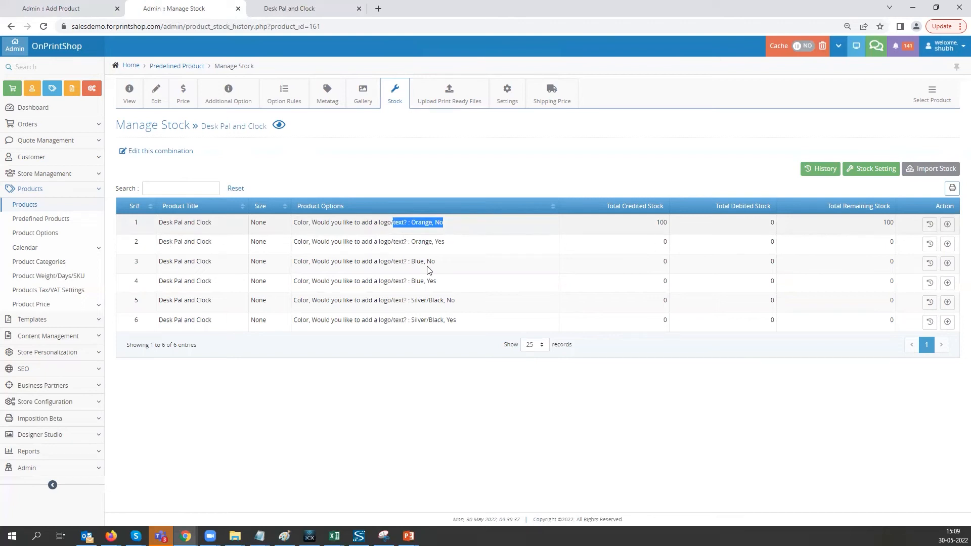
click(480, 359)
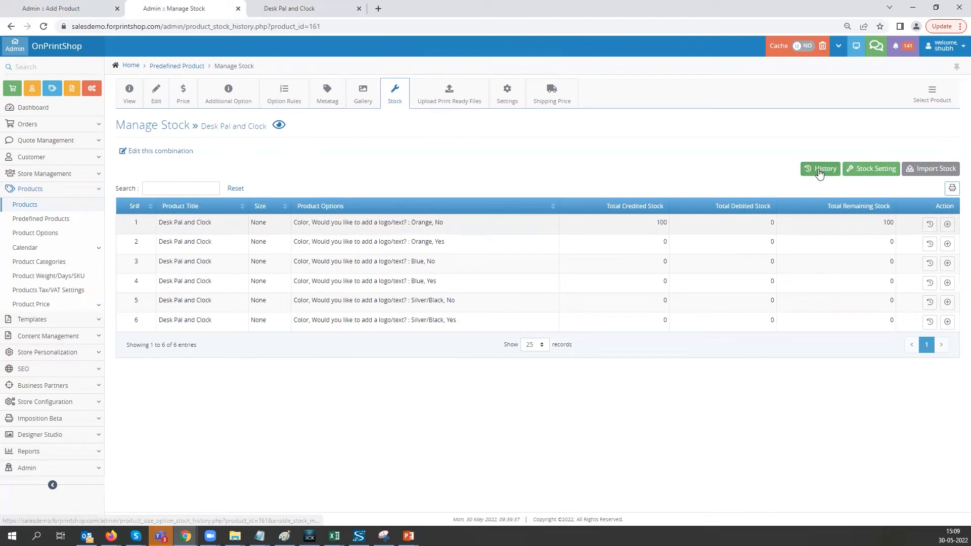
click(818, 169)
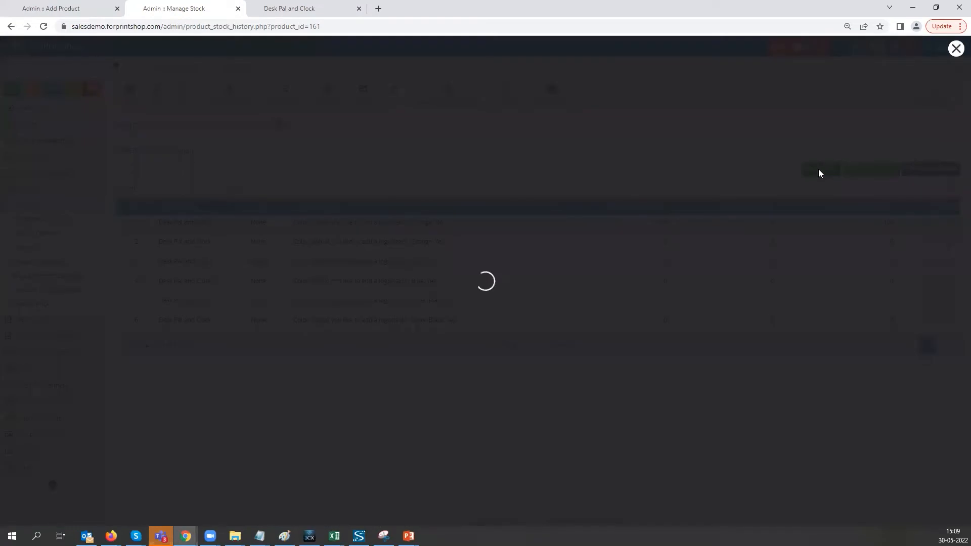
click(956, 49)
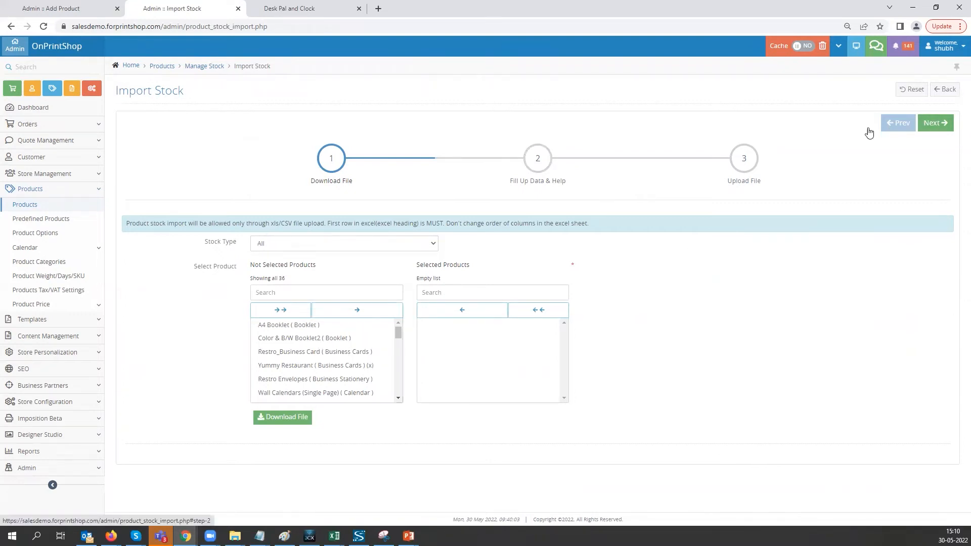
- Examine the data help and file upload stages of the stock import, and leave for the Manage Stock page
click(935, 123)
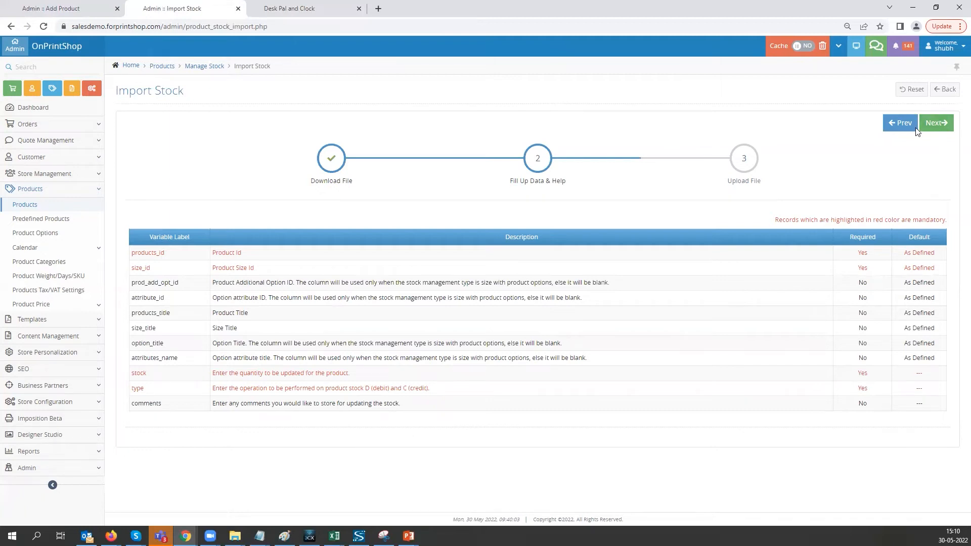
click(935, 125)
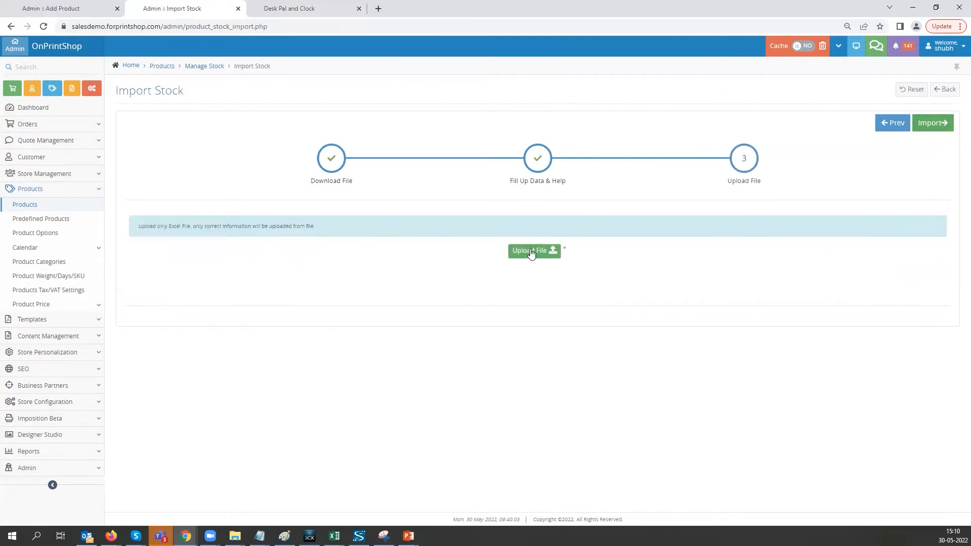
click(205, 71)
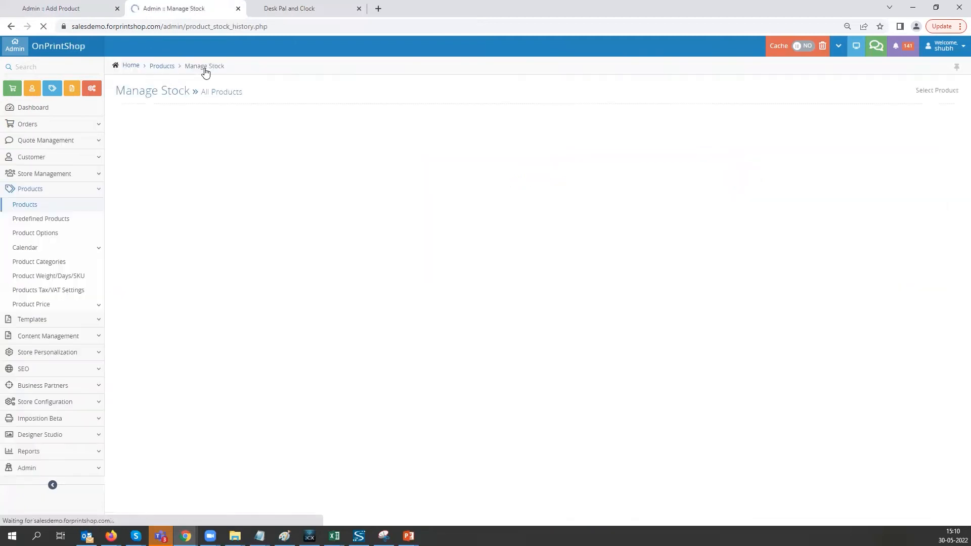
- Return to the Desk Pal and Clock stock page and open the product's print ready file upload page
click(10, 26)
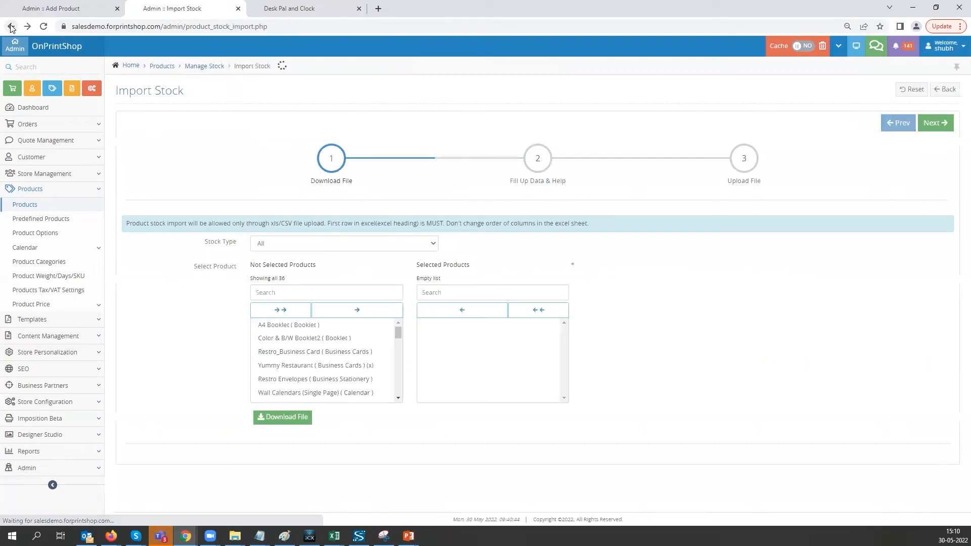
click(10, 27)
click(448, 104)
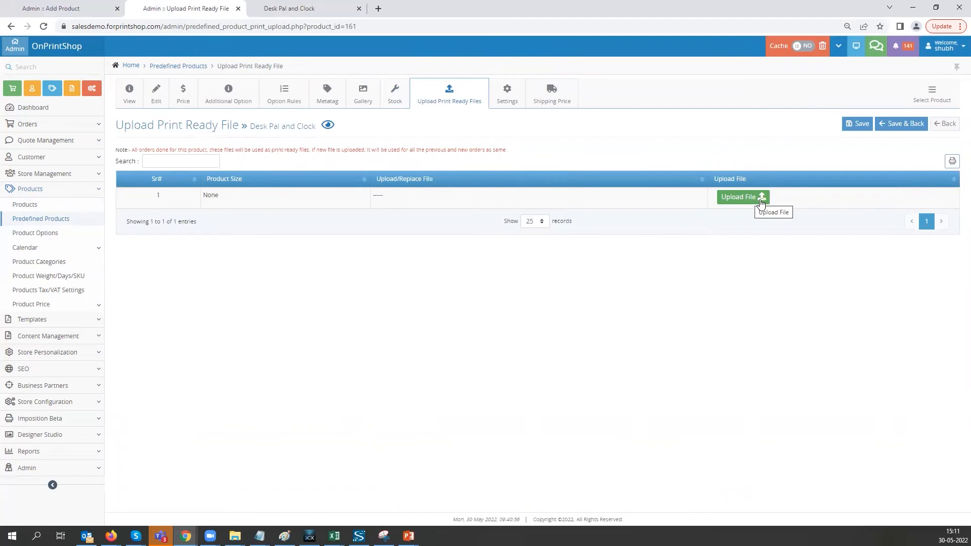
- Open the Desk Pal and Clock settings and look through the Product Label Personalization, Pricing and General groups
click(502, 105)
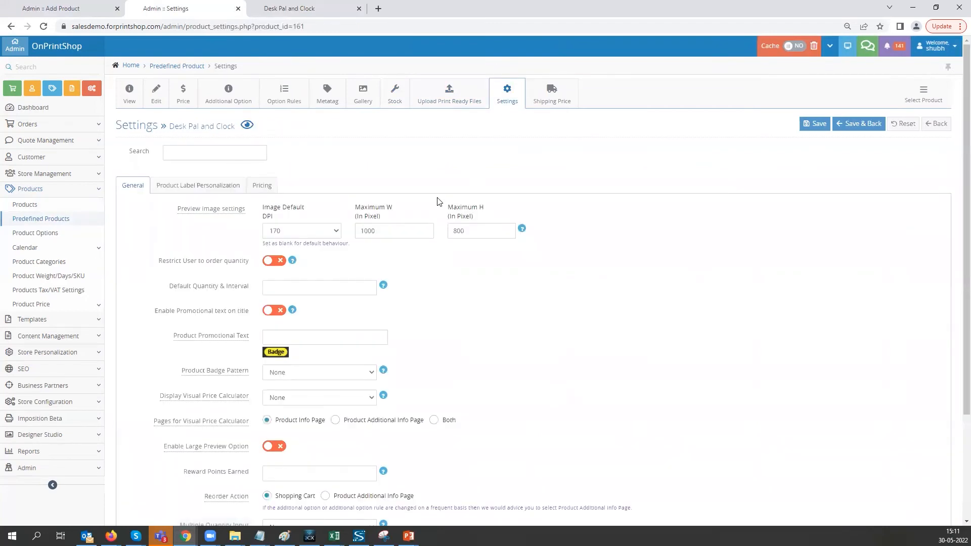
click(177, 193)
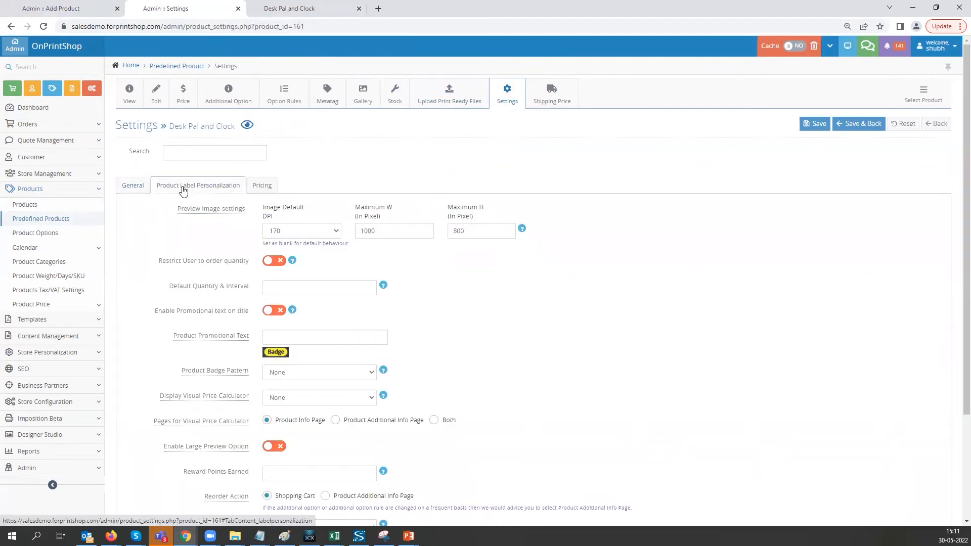
click(255, 190)
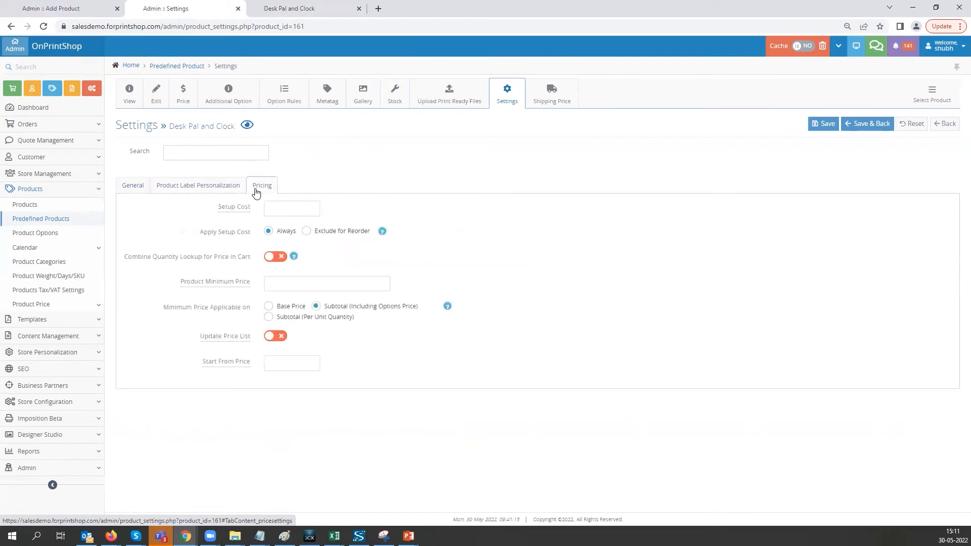
scroll(184, 264, down, 2)
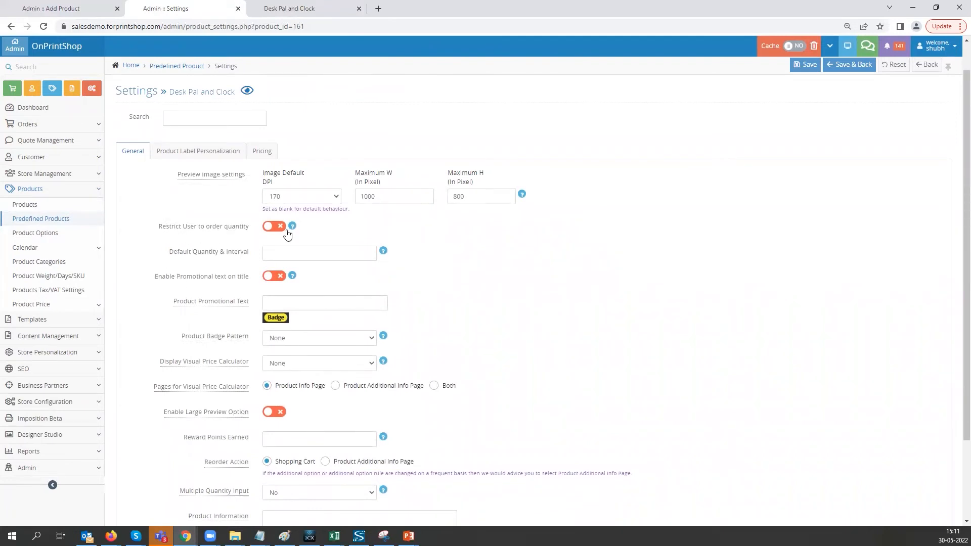
- Read the help for the Default Quantity & Interval setting
click(286, 253)
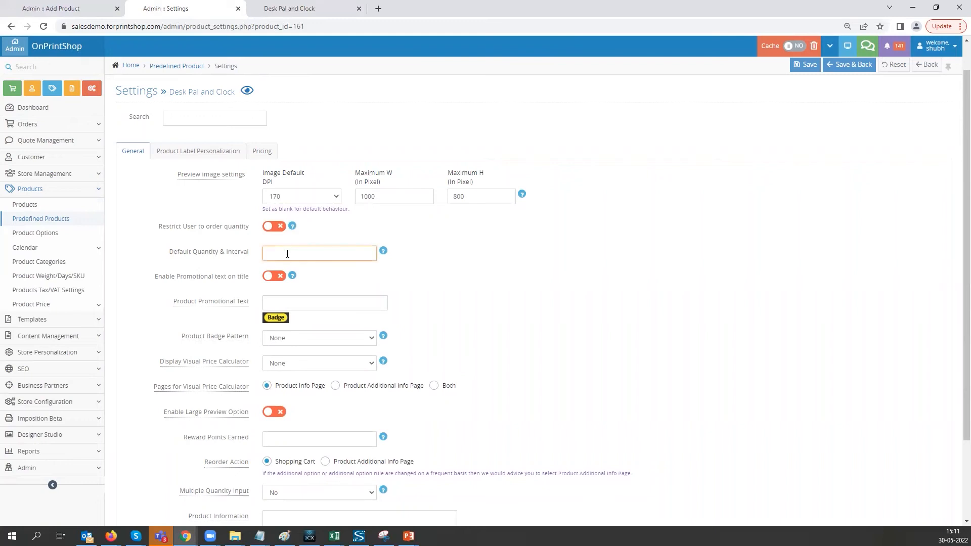
click(383, 251)
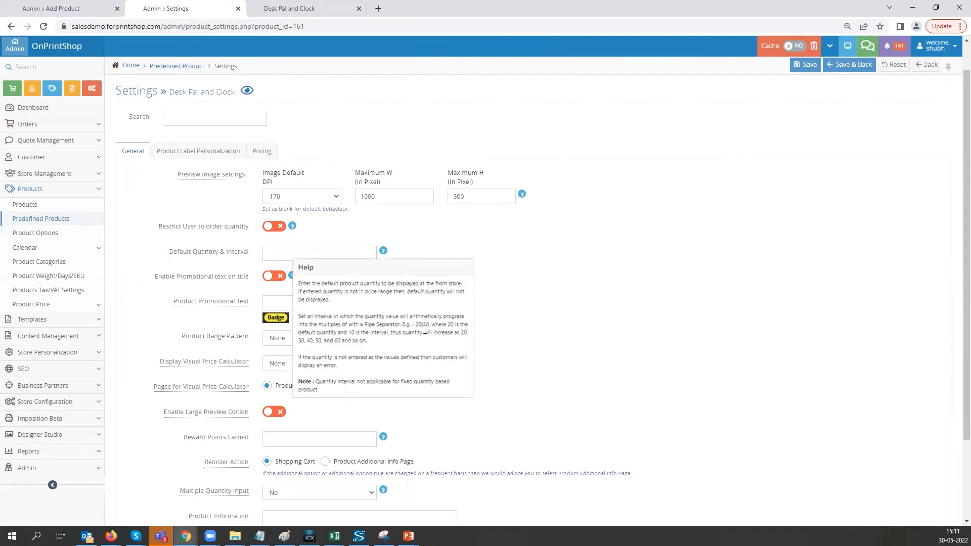
click(540, 305)
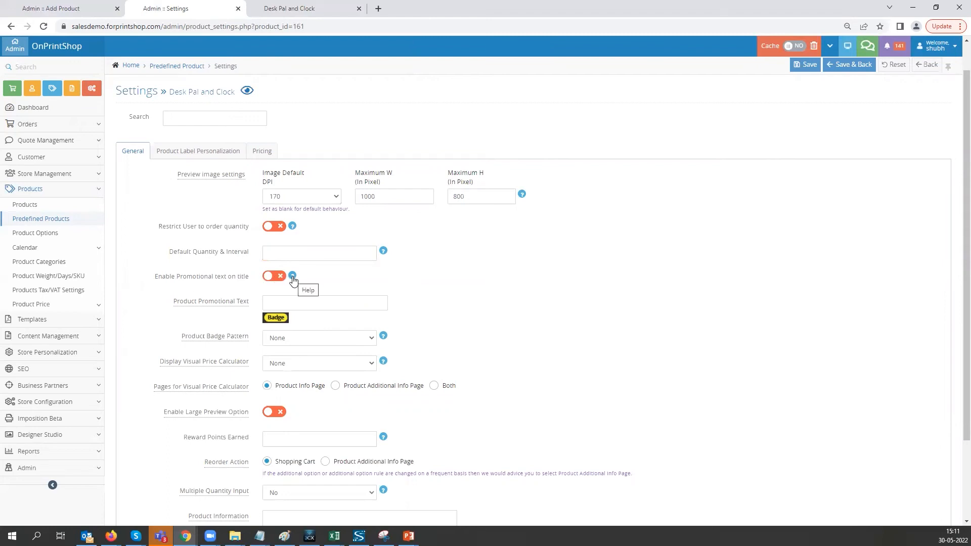
- Set the product promotional text to "Promotion 20% OFF" and enable promotional text on the title
click(293, 303)
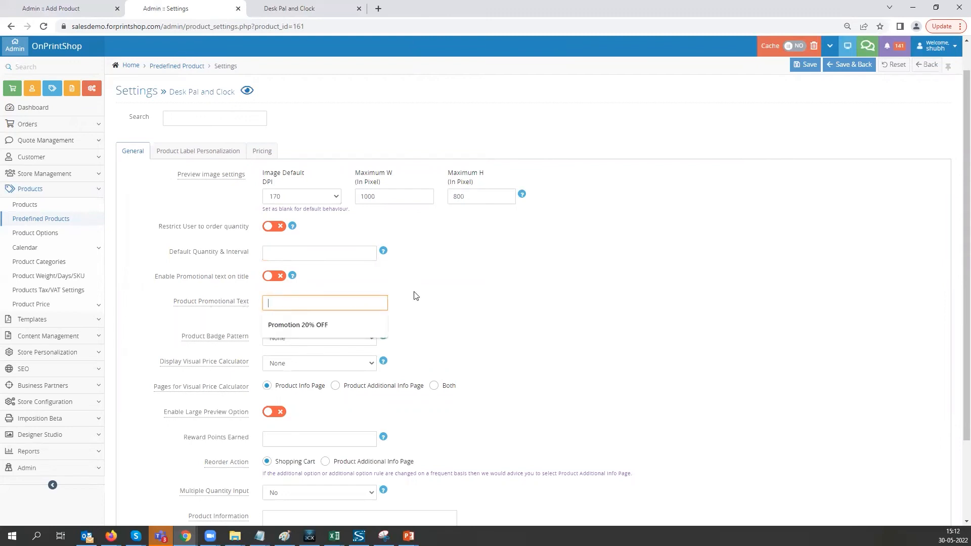
click(301, 325)
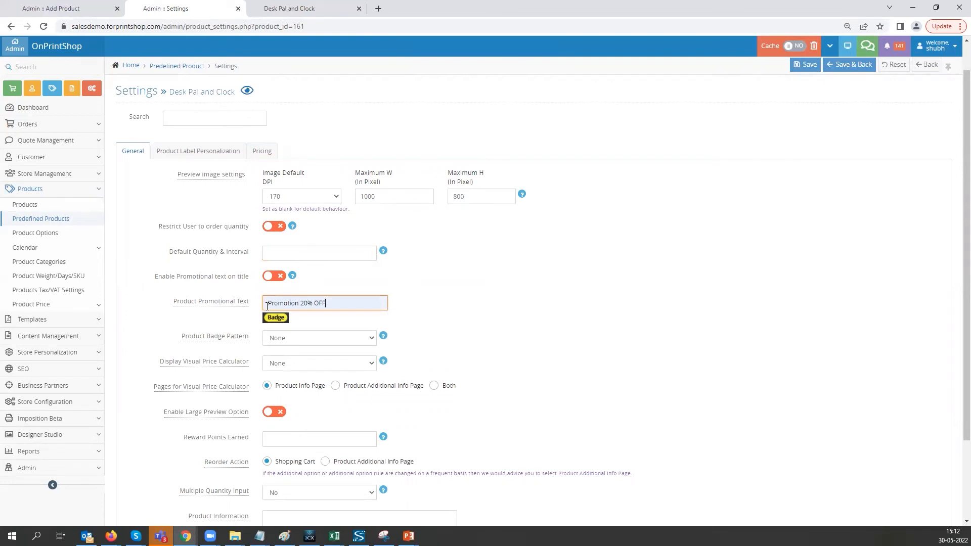
click(269, 276)
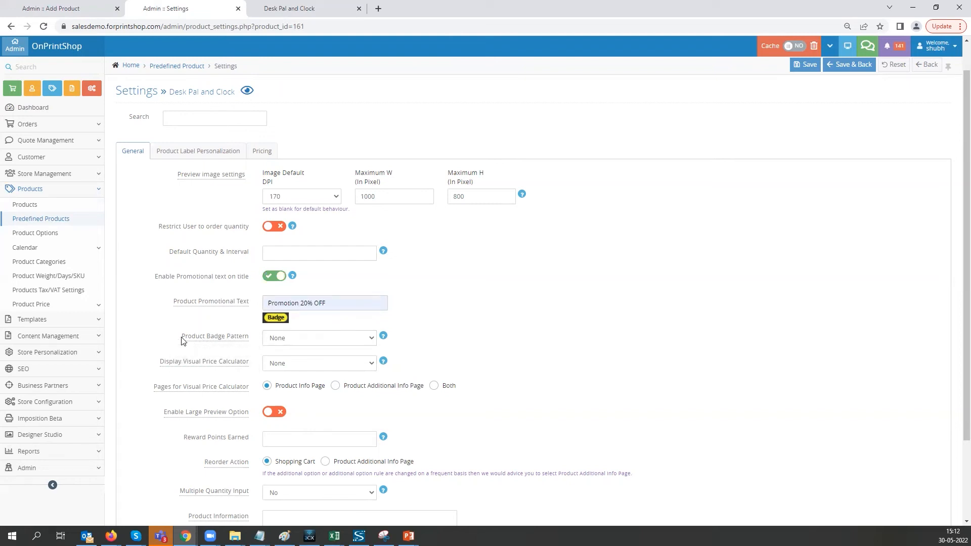
- Examine the available product badge patterns and their sample designs, keeping the pattern at None
click(371, 337)
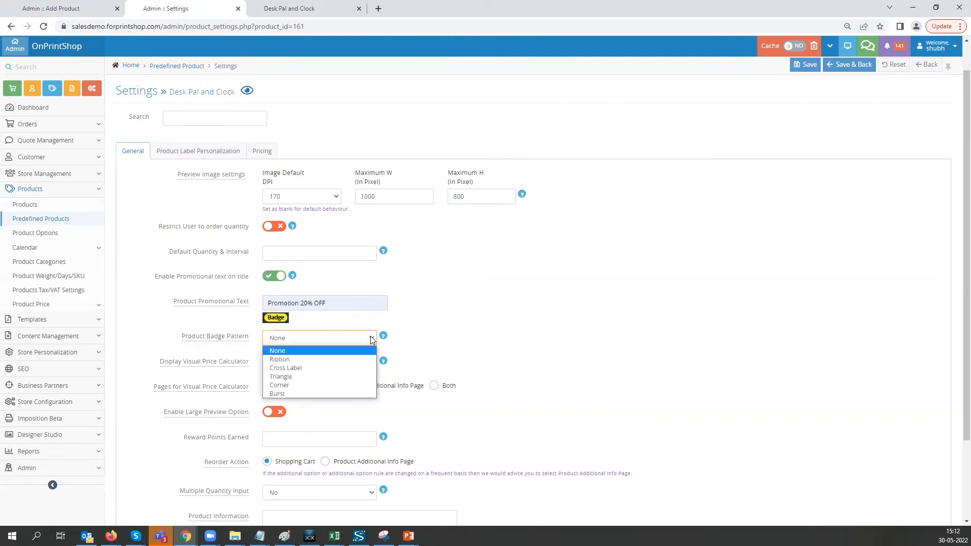
click(363, 355)
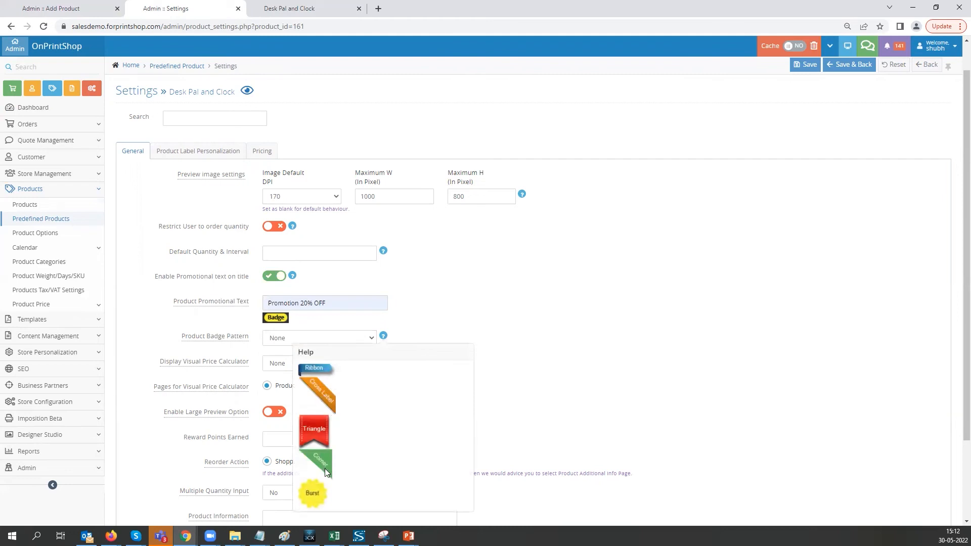
click(301, 338)
- Review the remaining General settings, including Reorder Action and Product Information, and the Product Label Personalization fields
scroll(192, 369, down, 2)
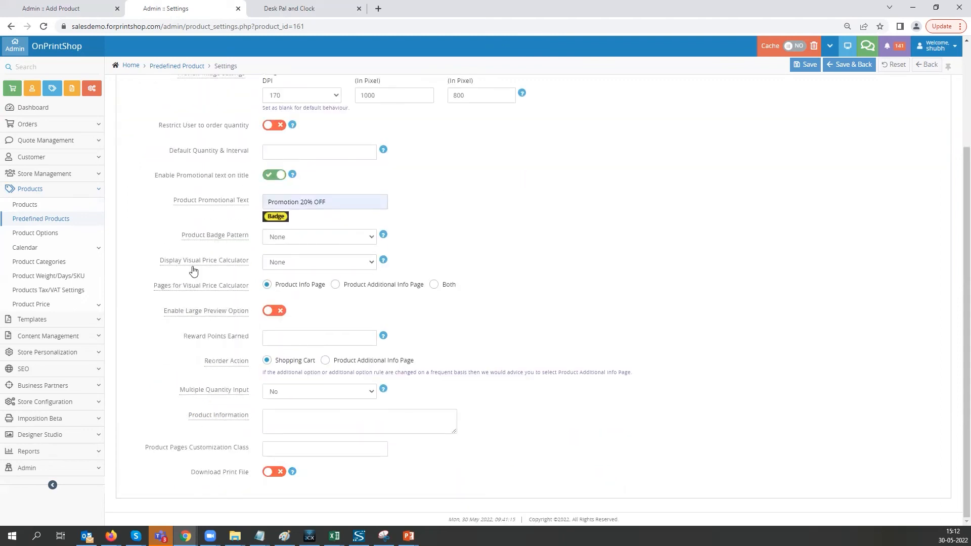
mouse_move(241, 369)
mouse_move(238, 416)
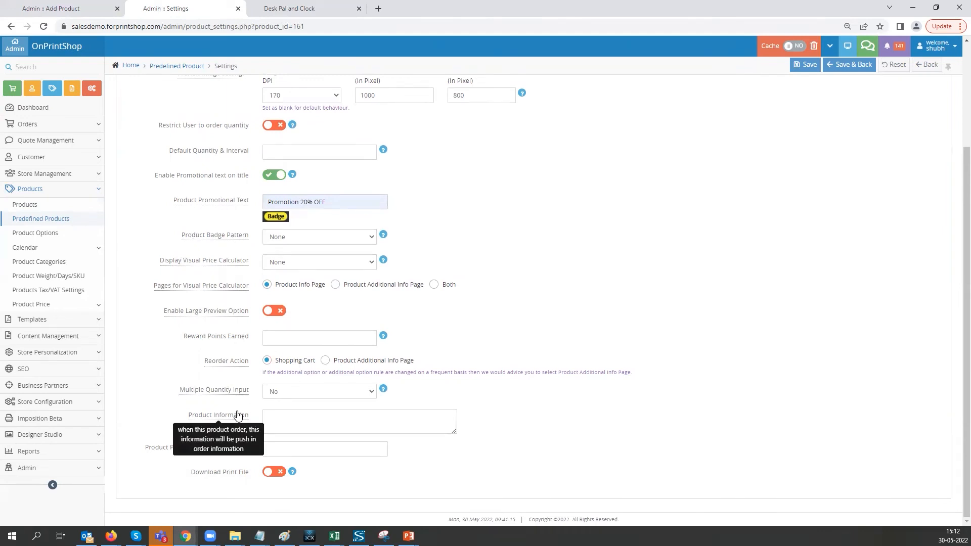
scroll(237, 415, up, 1)
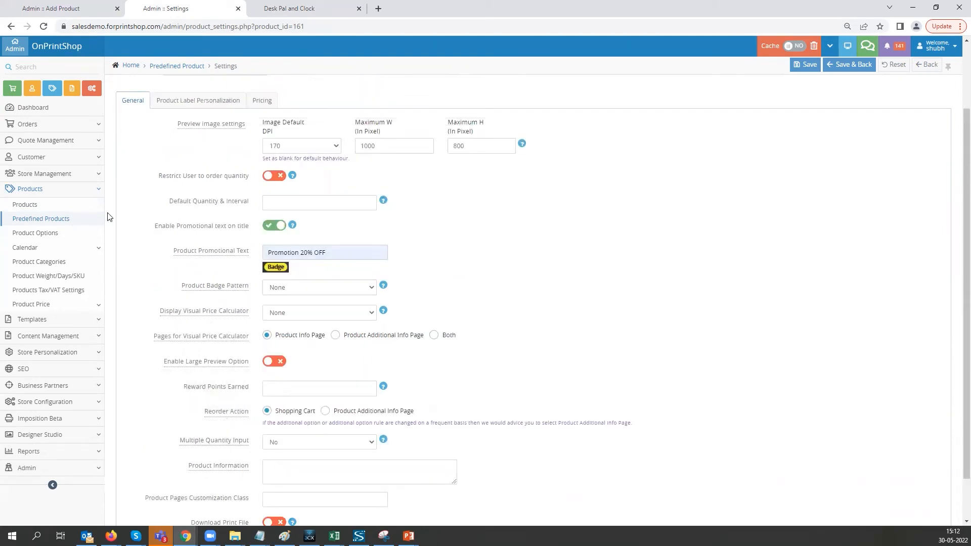
scroll(130, 208, up, 2)
click(192, 186)
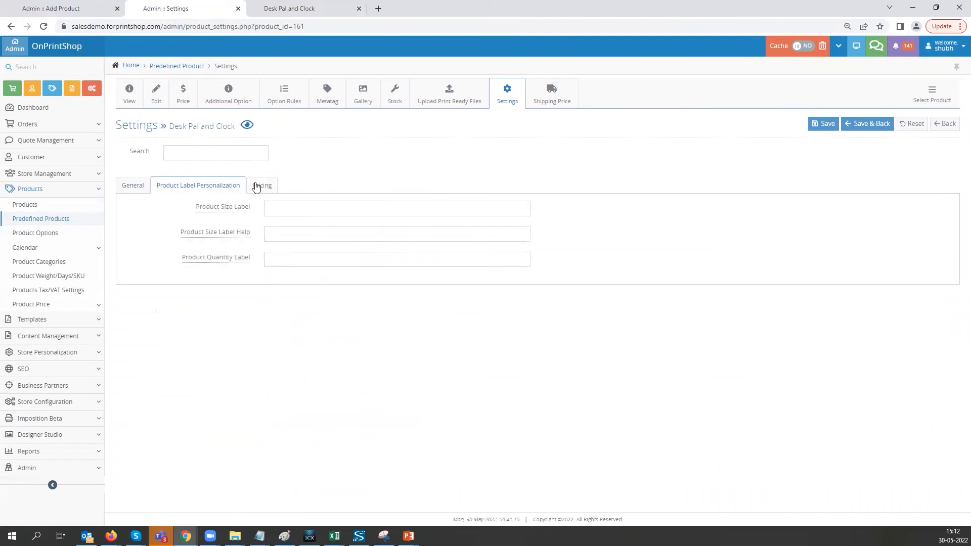
- In the product's pricing settings, set the setup cost to 10 and enable Combine Quantity Lookup for Price in Cart
click(258, 187)
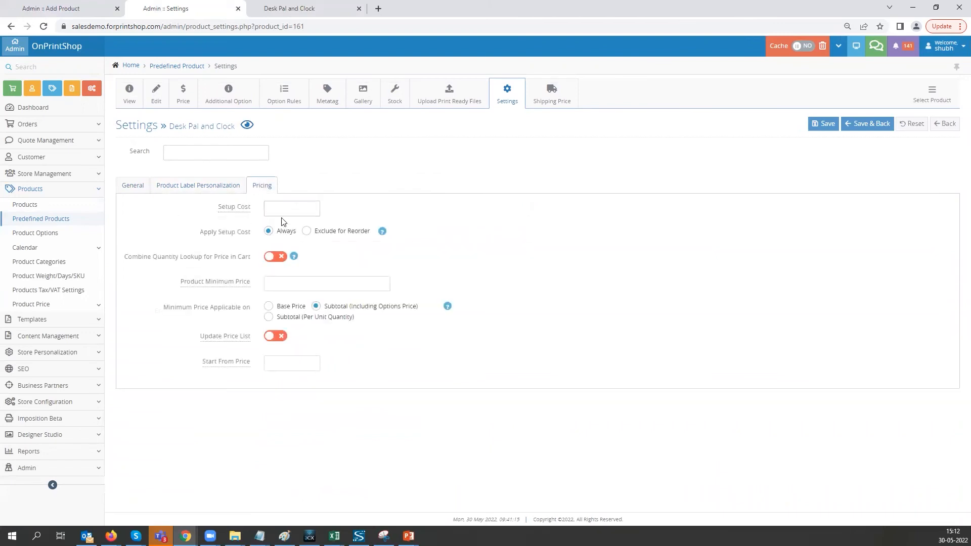
text(10)
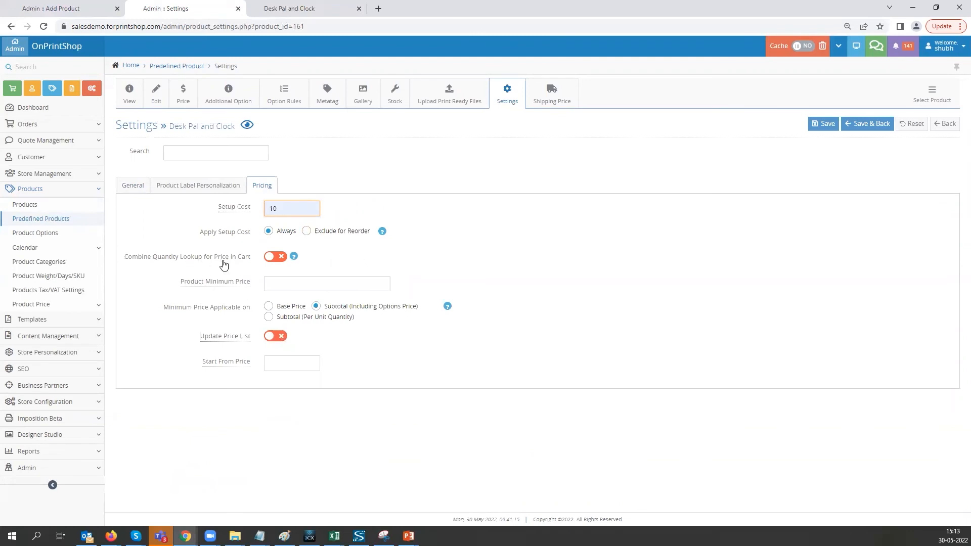
click(274, 258)
mouse_move(294, 257)
- Examine the Product Minimum Price setting and its suggested values, leaving it blank
click(282, 286)
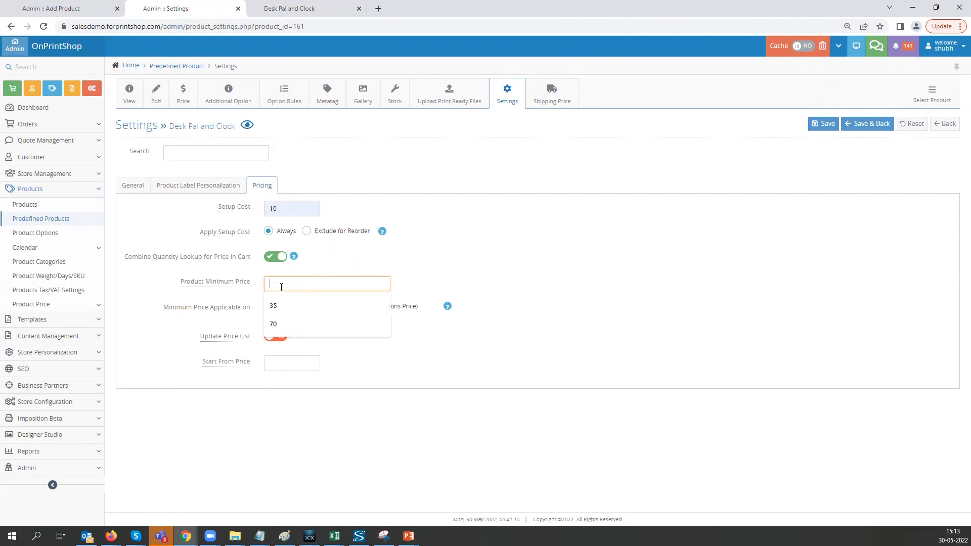
click(183, 287)
mouse_move(237, 290)
click(276, 283)
click(442, 263)
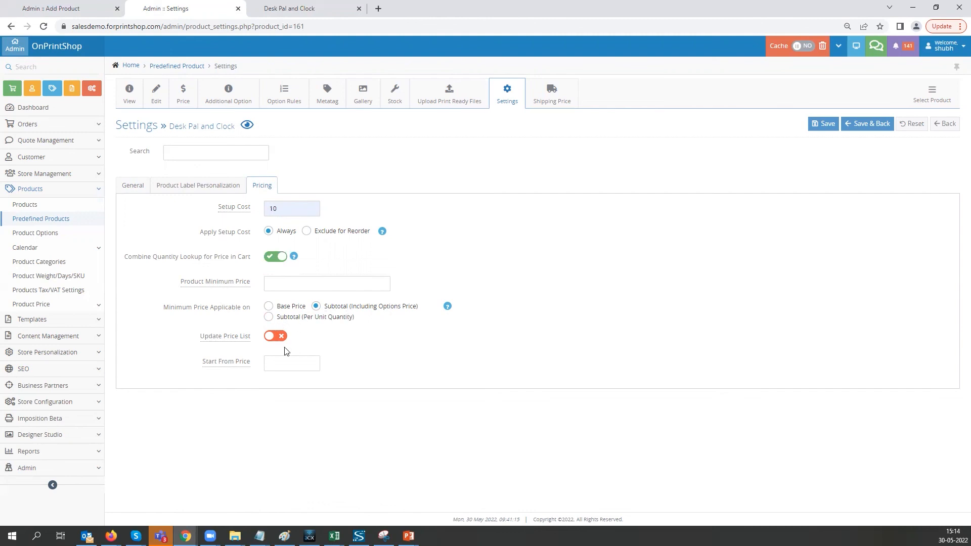
- Switch on Update Price List and check the Start From Price field
click(276, 337)
click(287, 365)
click(467, 346)
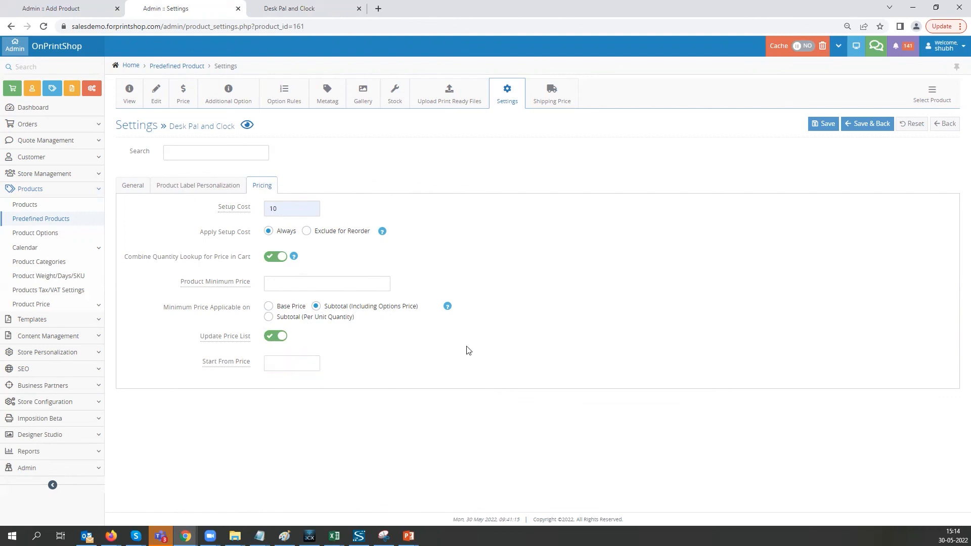
- Switch to the Desk Pal and Clock storefront page, log in as a registered customer with the saved credentials, and continue to checkout
click(284, 9)
scroll(473, 335, down, 4)
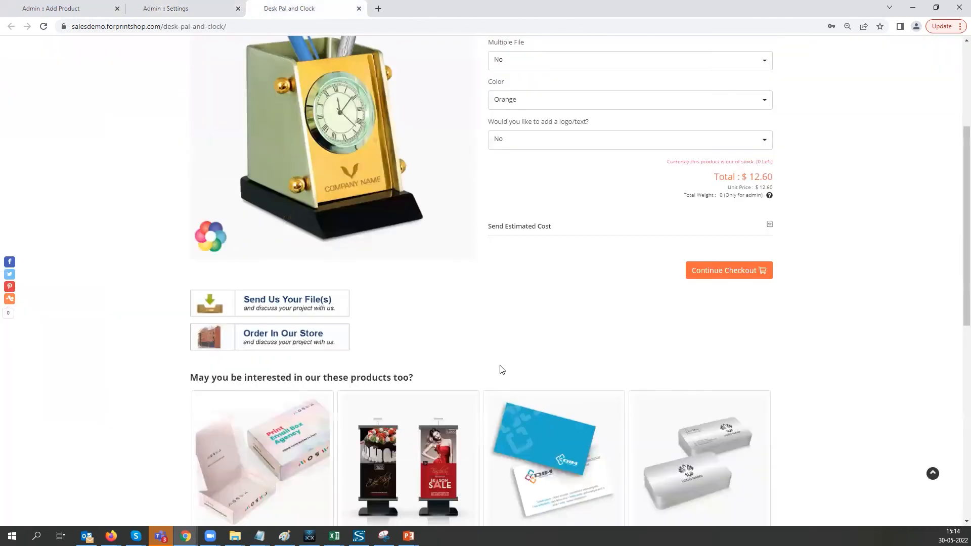
scroll(658, 374, up, 2)
click(728, 376)
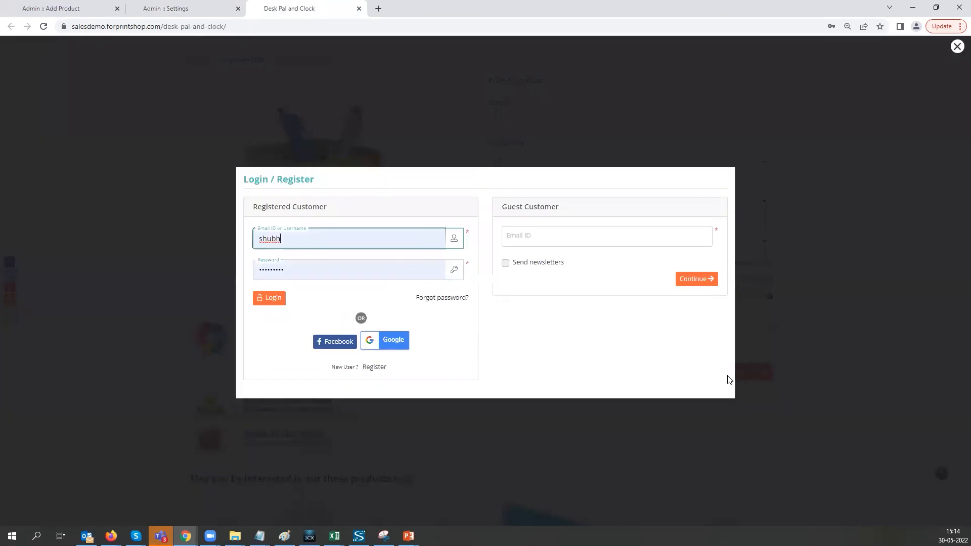
double_click(367, 236)
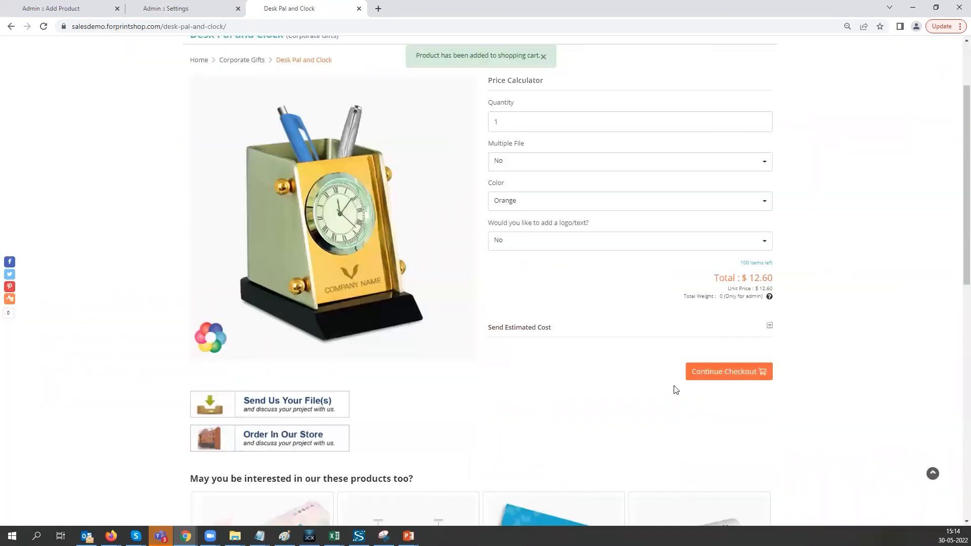
click(717, 373)
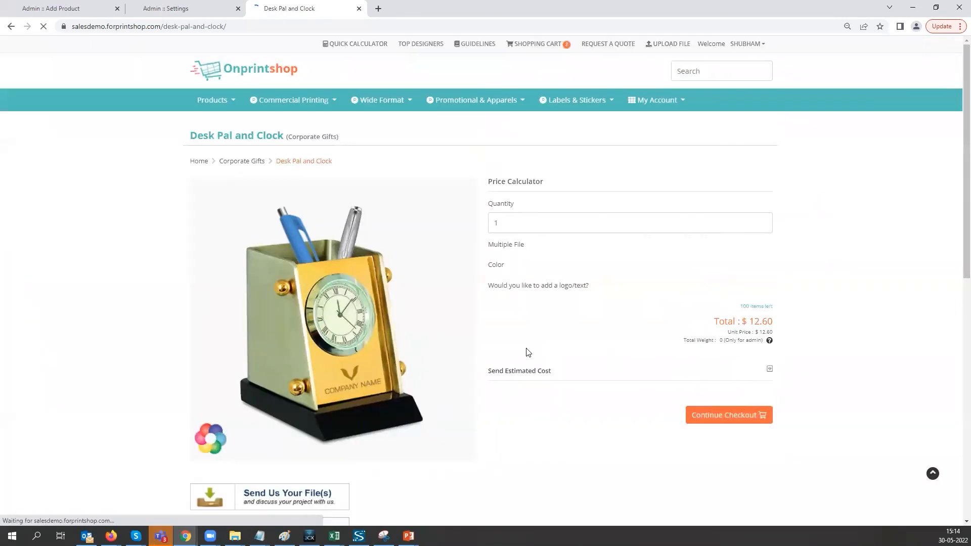
- Open the shopping cart and review the Desk Pal and Clock items and the checkout sections
click(558, 46)
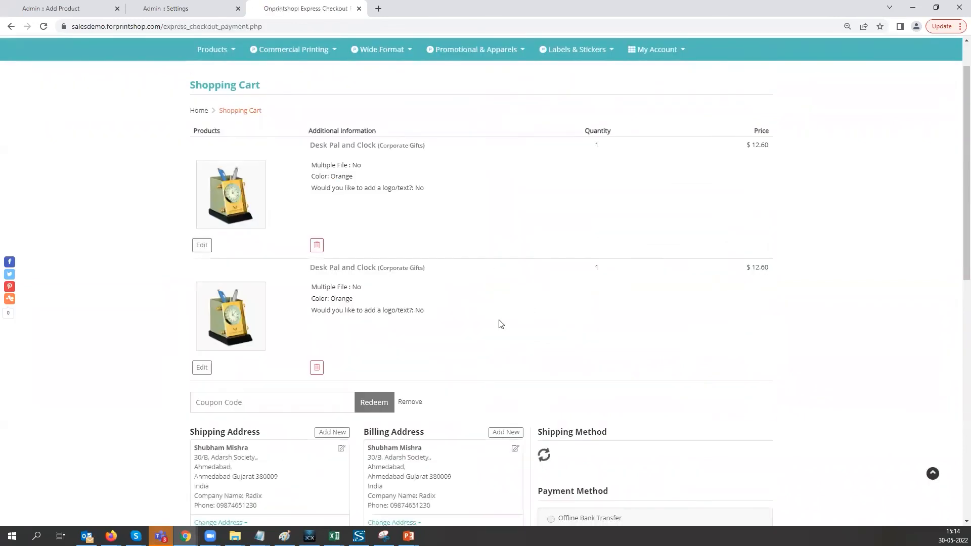
scroll(500, 323, down, 1)
scroll(503, 321, down, 3)
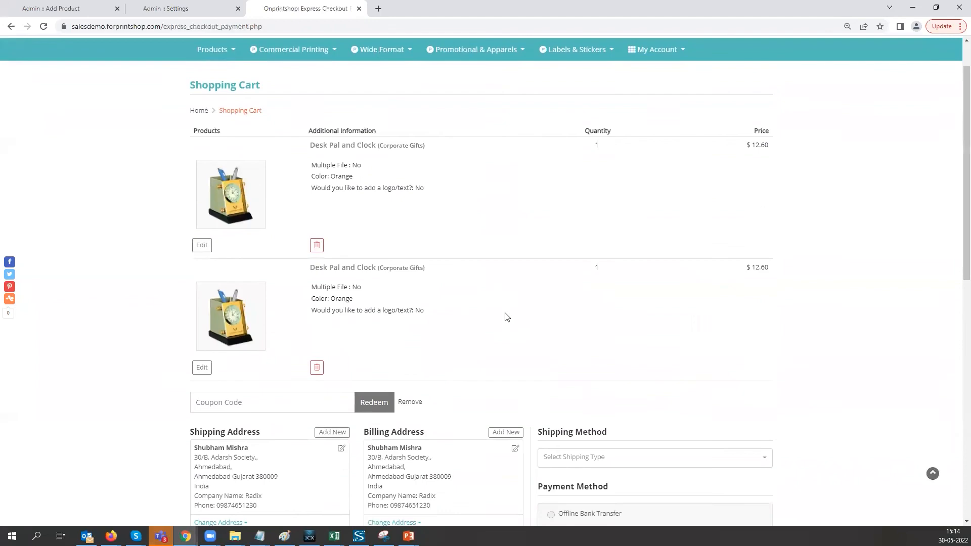